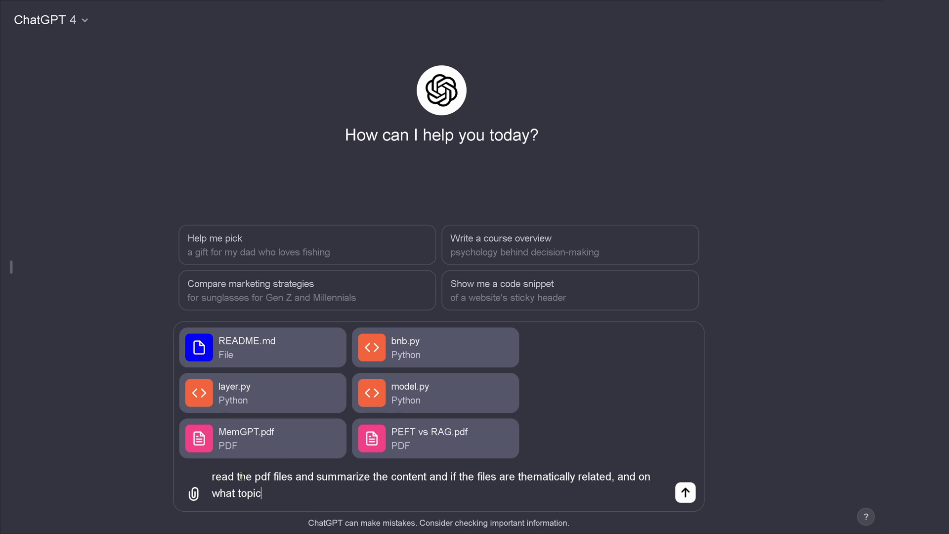
Step: Highlight the drafted summary request in the message box to review it before sending
{"action": "left_click_drag", "start_coordinate": [240, 477], "coordinate": [643, 490]}
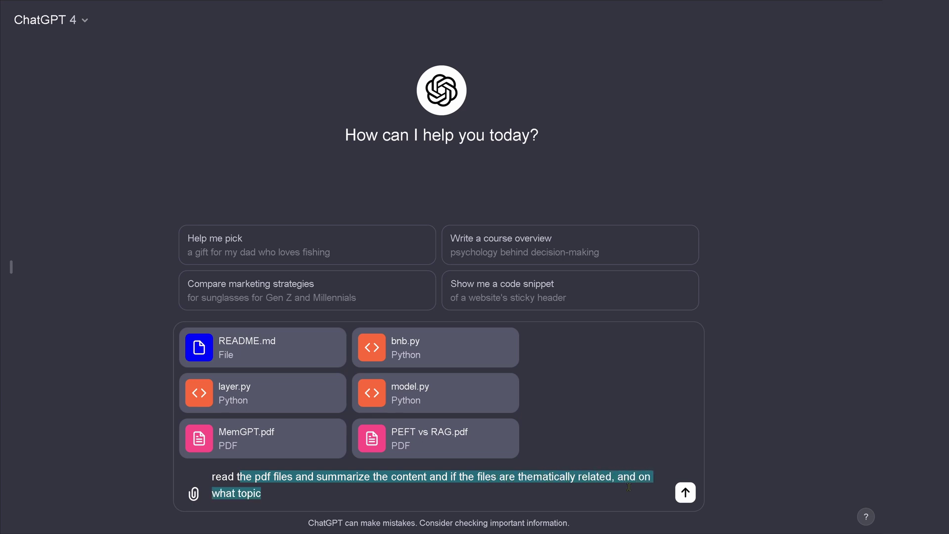
Step: Send the six-file request and highlight the reply's plan items for PEFT vs RAG.pdf, README.md and the code files
{"action": "left_click", "coordinate": [685, 493]}
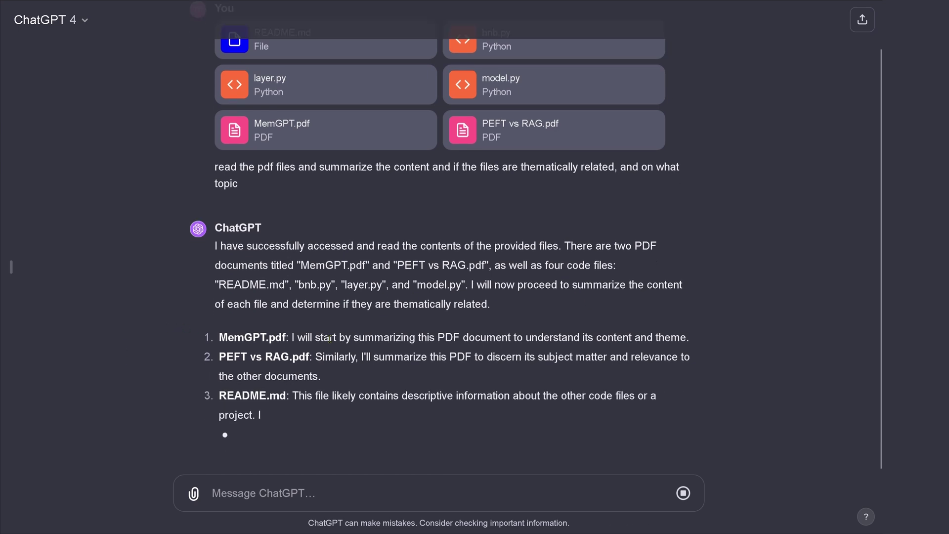
{"action": "left_click_drag", "start_coordinate": [324, 339], "coordinate": [609, 347]}
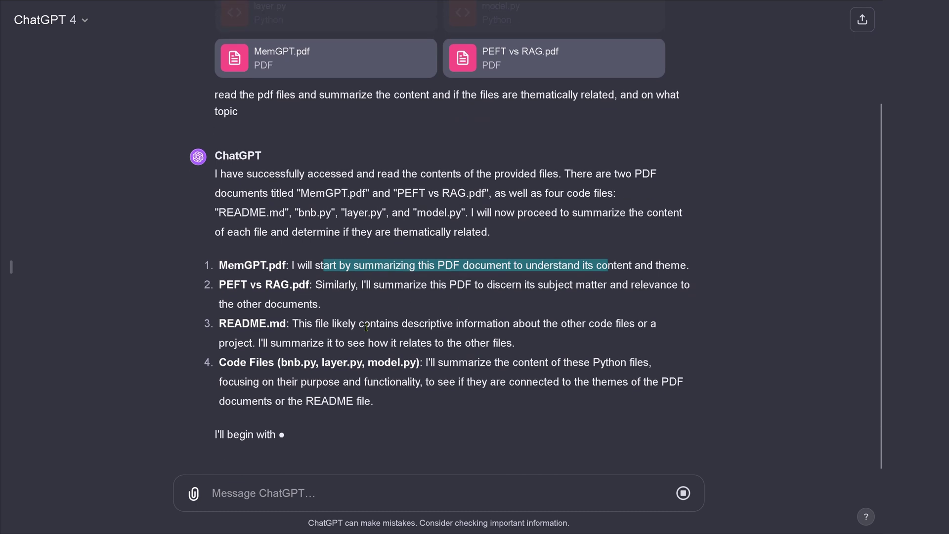
{"action": "left_click_drag", "start_coordinate": [348, 285], "coordinate": [600, 286]}
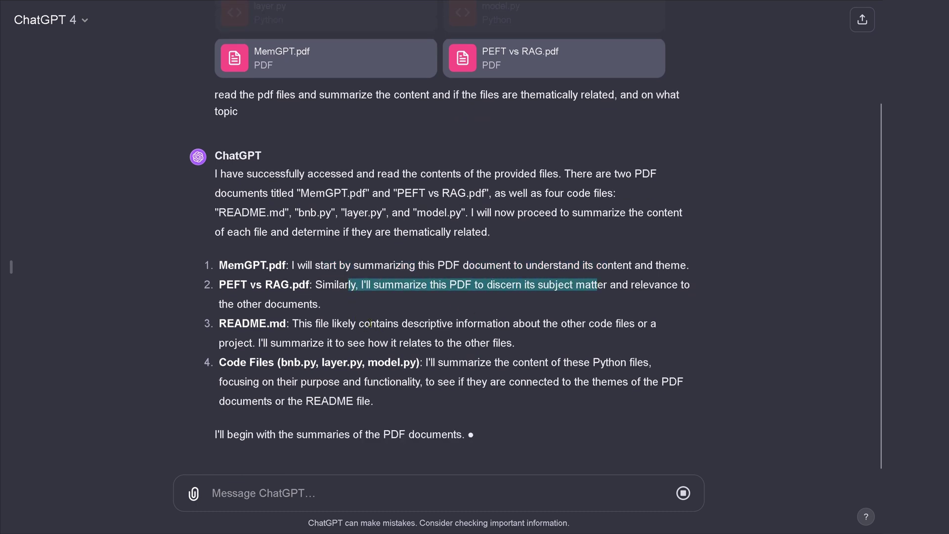
{"action": "left_click_drag", "start_coordinate": [371, 323], "coordinate": [554, 335]}
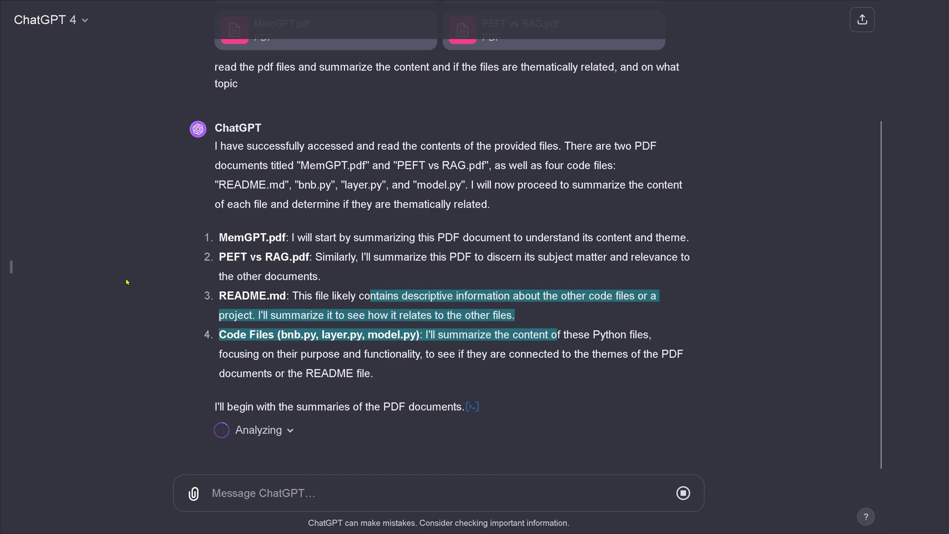
Step: Review the streaming reply, highlight the opening of the PDF summaries, then clear the selection
{"action": "scroll", "coordinate": [126, 286], "scroll_direction": "up", "scroll_amount": 3}
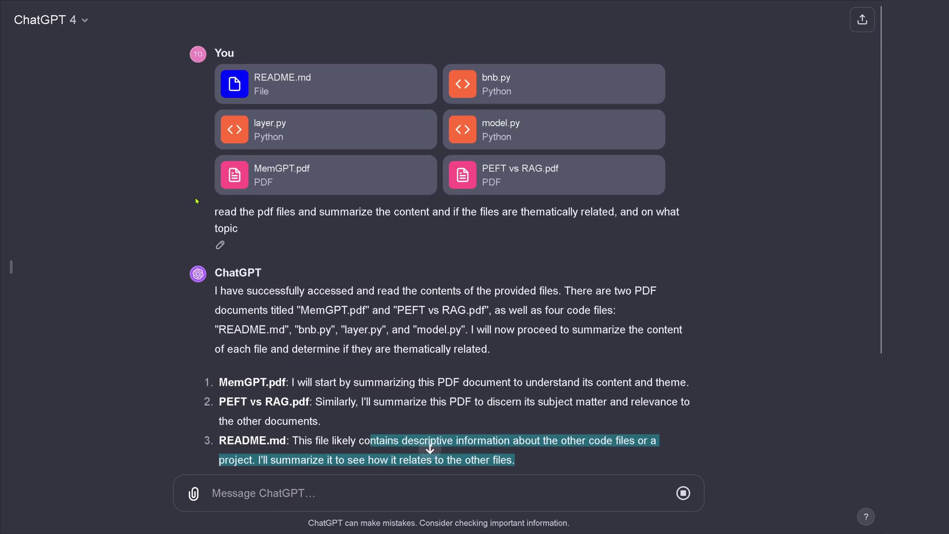
{"action": "scroll", "coordinate": [161, 353], "scroll_direction": "down", "scroll_amount": 3}
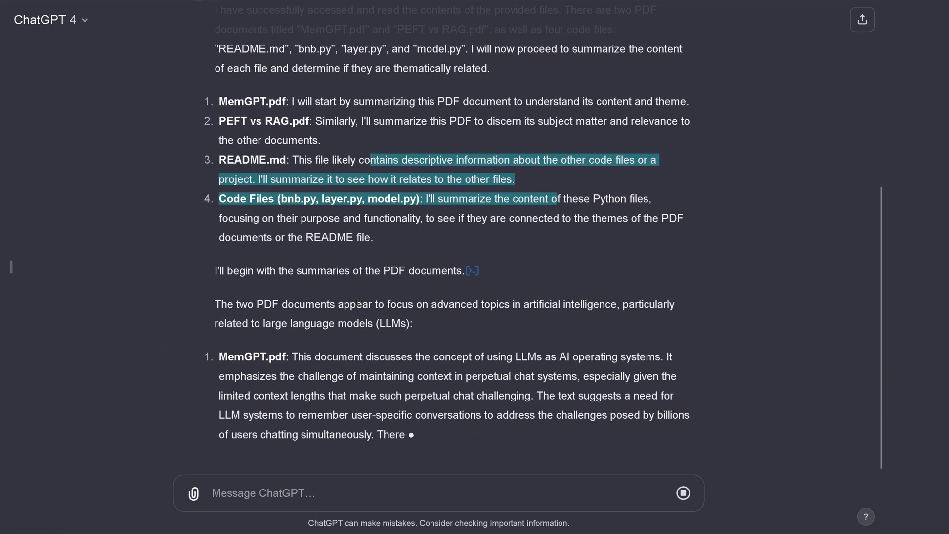
{"action": "left_click_drag", "start_coordinate": [362, 302], "coordinate": [573, 303]}
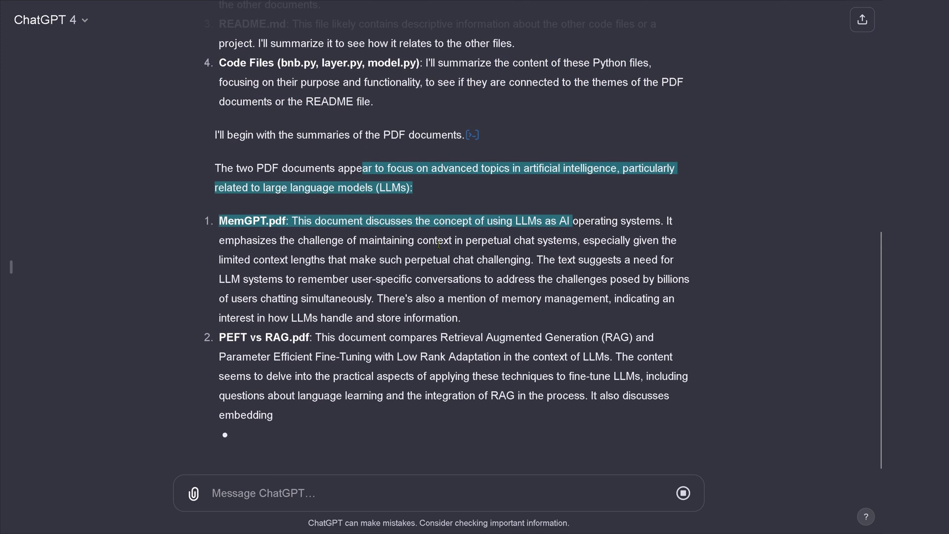
{"action": "left_click", "coordinate": [303, 213]}
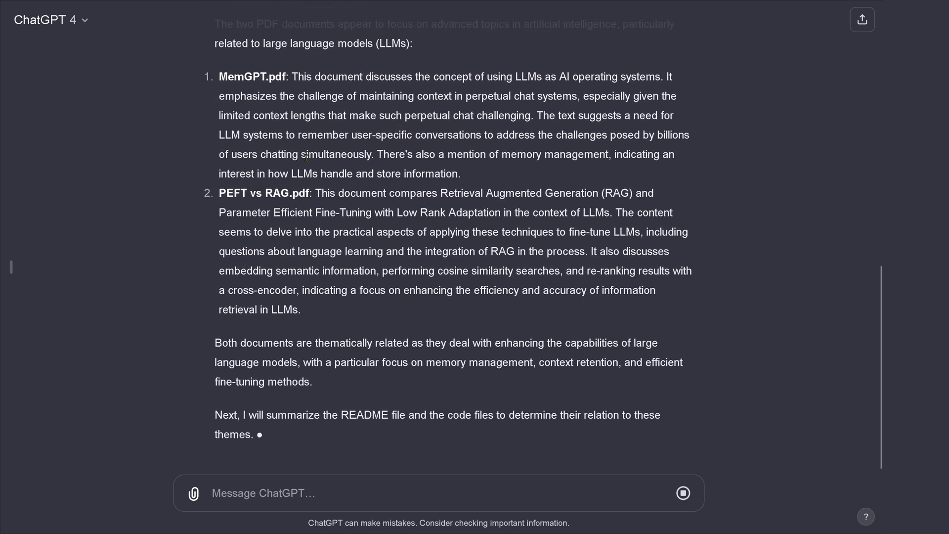
Step: Highlight the MemGPT memory-management point and the PEFT vs RAG.pdf summary's cosine similarity and re-ranking point
{"action": "left_click_drag", "start_coordinate": [368, 78], "coordinate": [462, 176]}
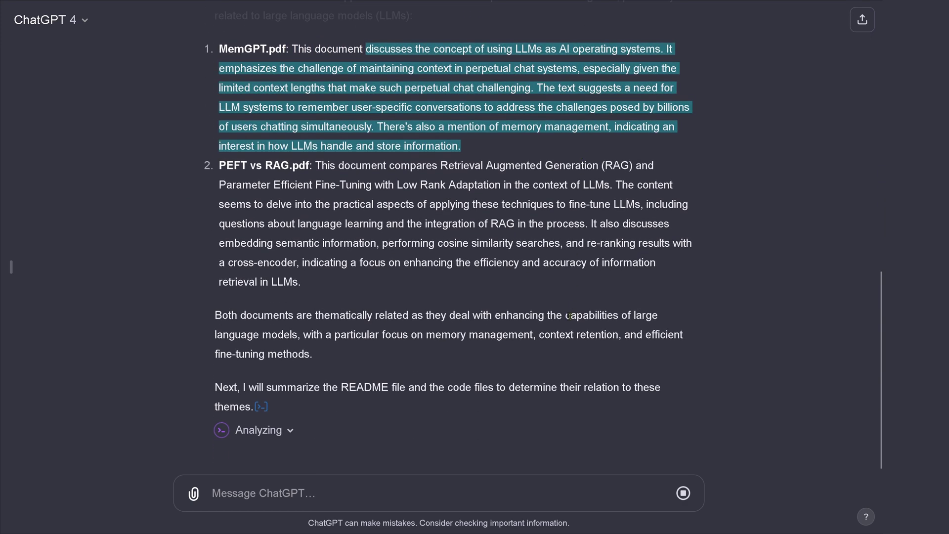
{"action": "scroll", "coordinate": [569, 317], "scroll_direction": "up", "scroll_amount": 3}
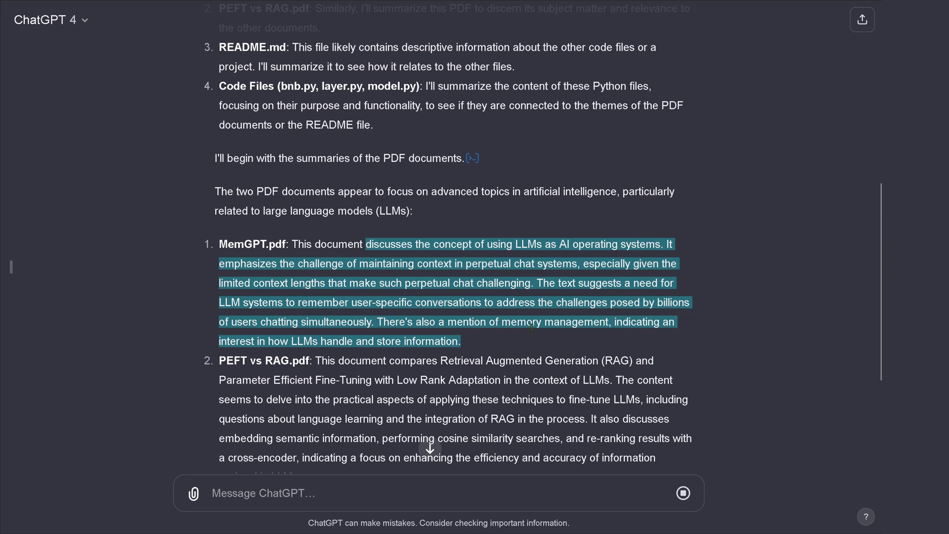
{"action": "left_click_drag", "start_coordinate": [517, 322], "coordinate": [509, 343]}
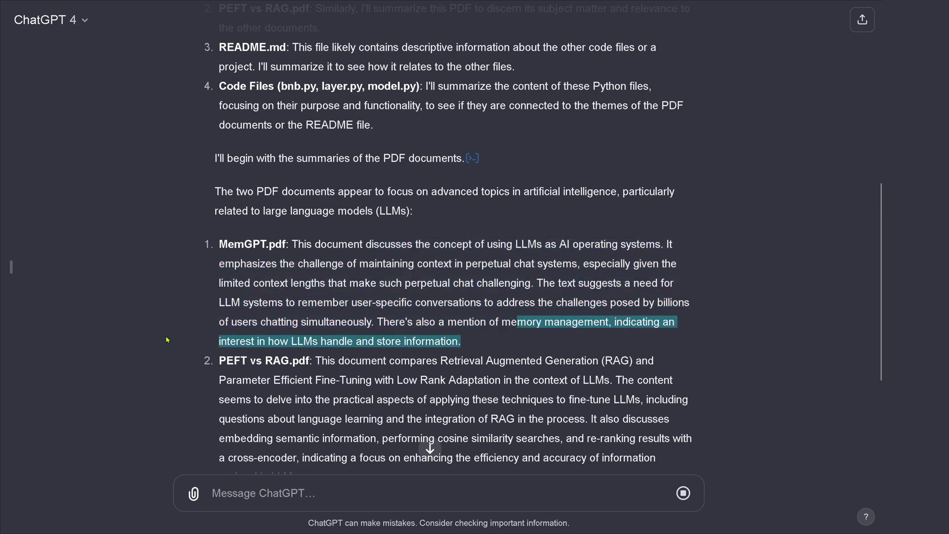
{"action": "scroll", "coordinate": [139, 369], "scroll_direction": "down", "scroll_amount": 4}
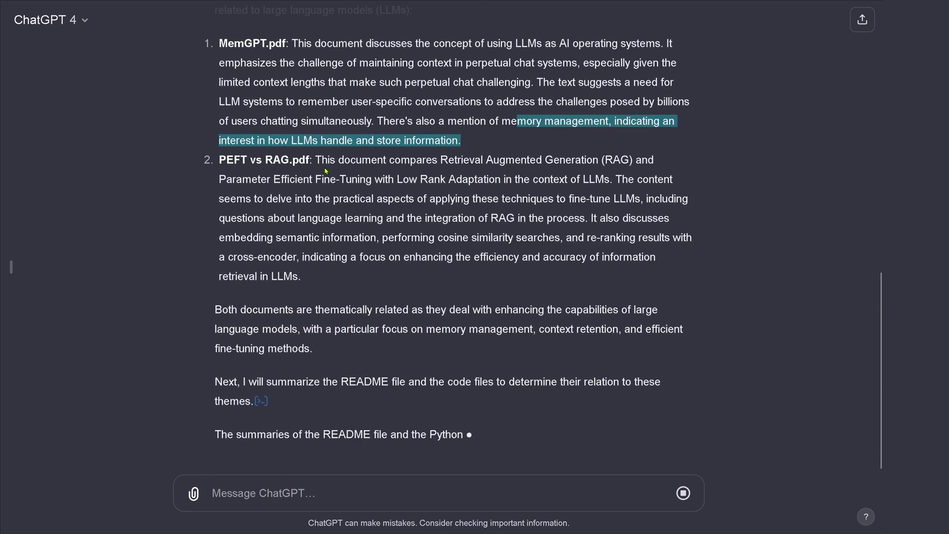
{"action": "left_click_drag", "start_coordinate": [330, 160], "coordinate": [590, 174]}
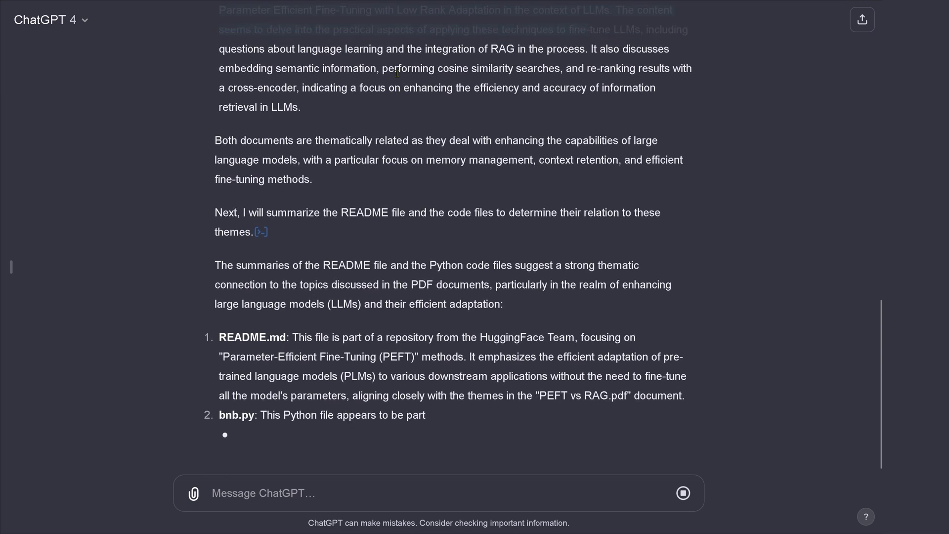
{"action": "left_click_drag", "start_coordinate": [398, 68], "coordinate": [633, 89]}
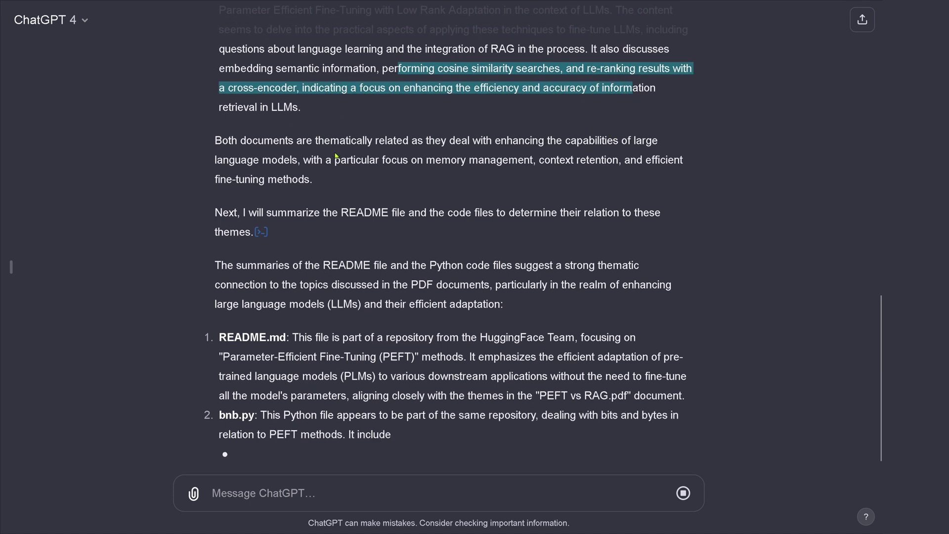
Step: Highlight passages in the code-file summaries, including the bnb.py summary, as the reply finishes
{"action": "left_click_drag", "start_coordinate": [350, 101], "coordinate": [438, 150]}
{"action": "left_click_drag", "start_coordinate": [364, 154], "coordinate": [565, 188]}
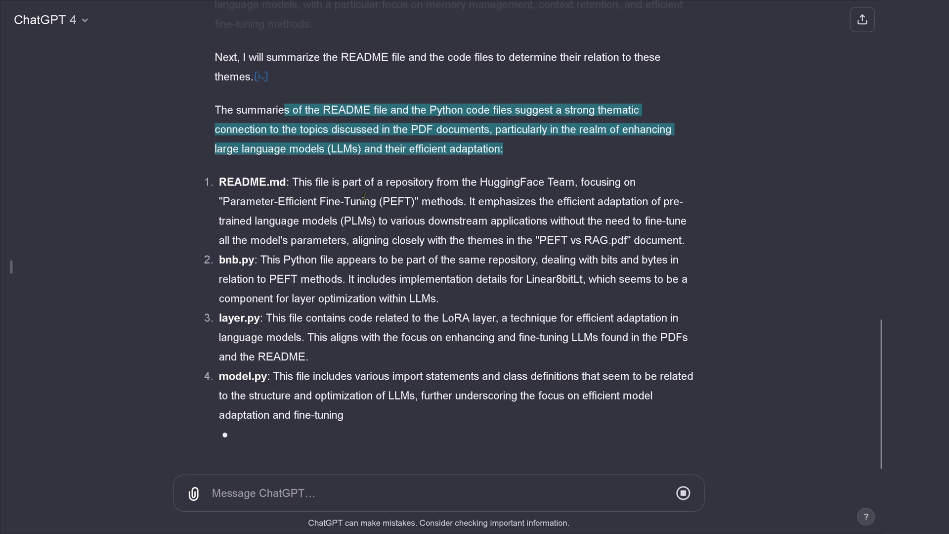
{"action": "left_click_drag", "start_coordinate": [359, 182], "coordinate": [613, 182]}
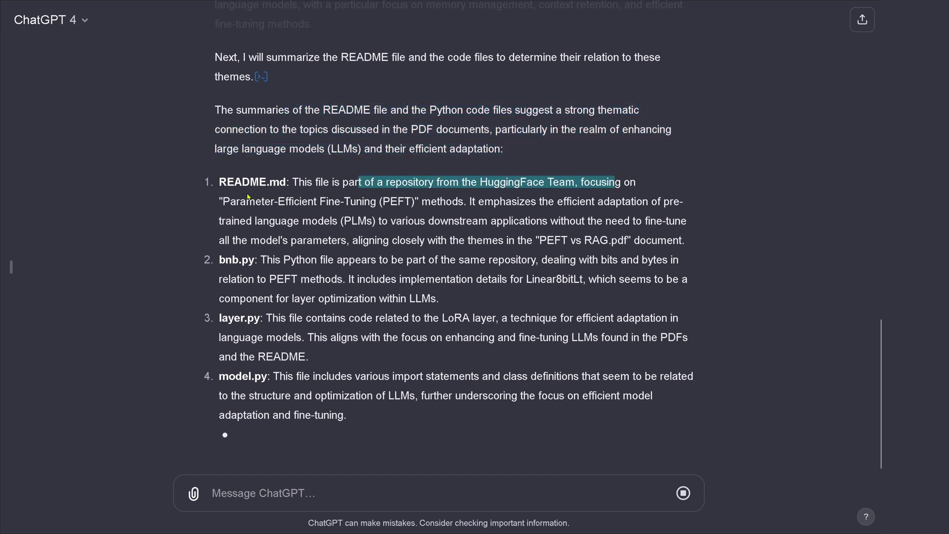
{"action": "left_click_drag", "start_coordinate": [232, 208], "coordinate": [422, 187]}
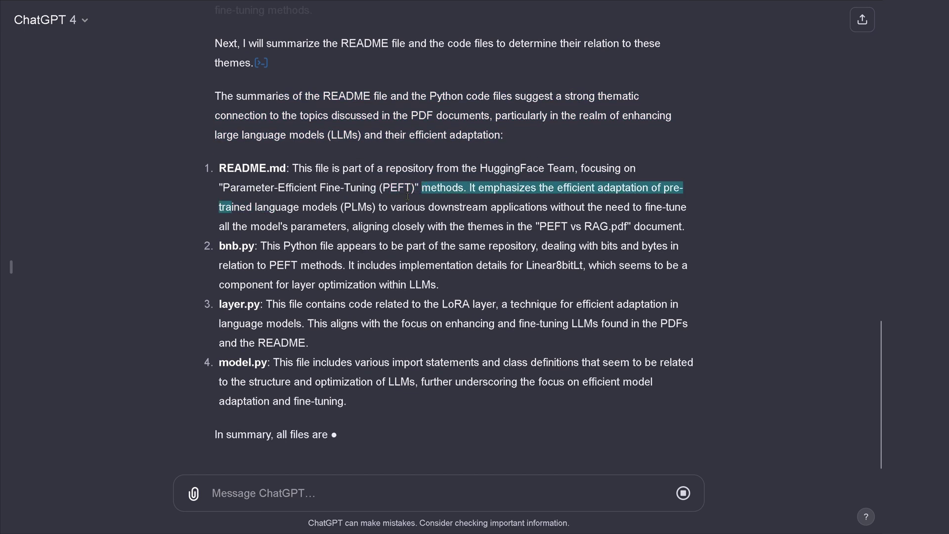
{"action": "left_click_drag", "start_coordinate": [238, 247], "coordinate": [703, 245]}
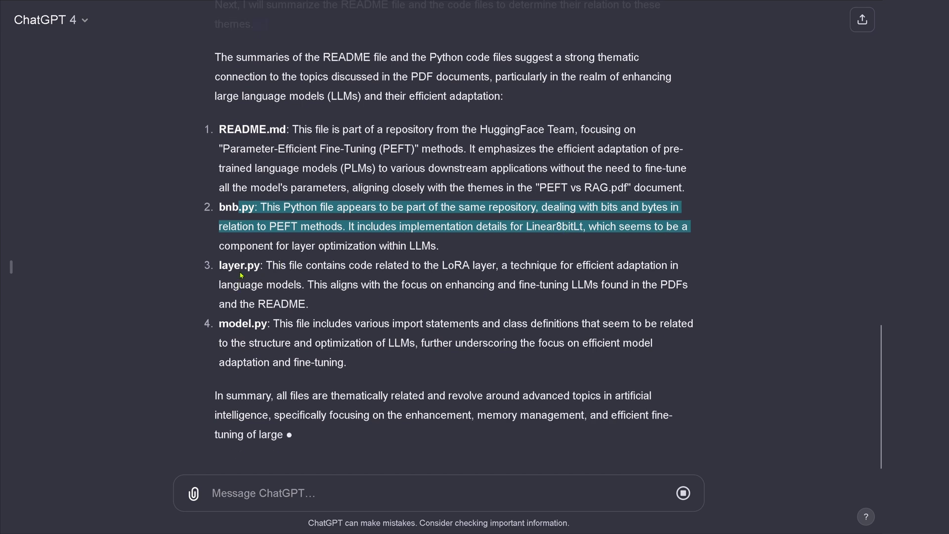
{"action": "left_click_drag", "start_coordinate": [254, 266], "coordinate": [428, 285]}
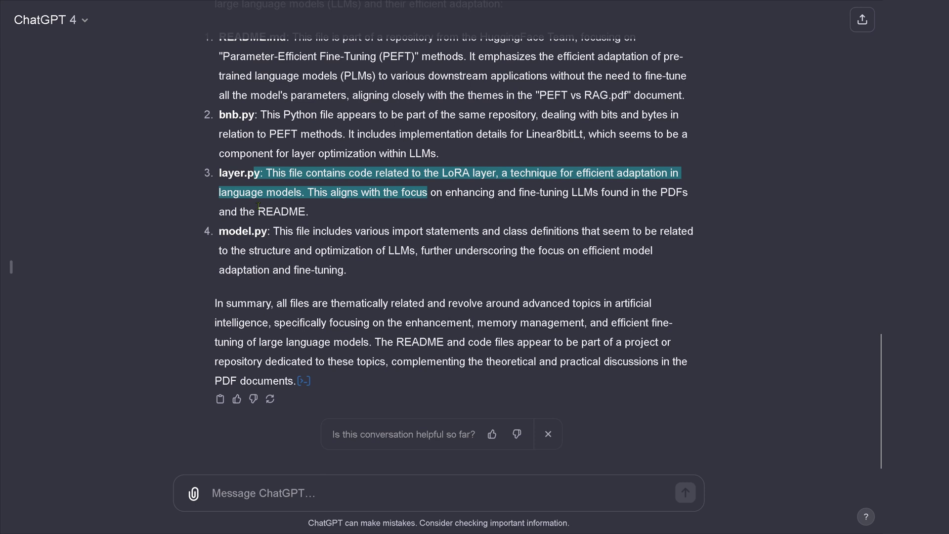
{"action": "left_click_drag", "start_coordinate": [445, 192], "coordinate": [696, 208]}
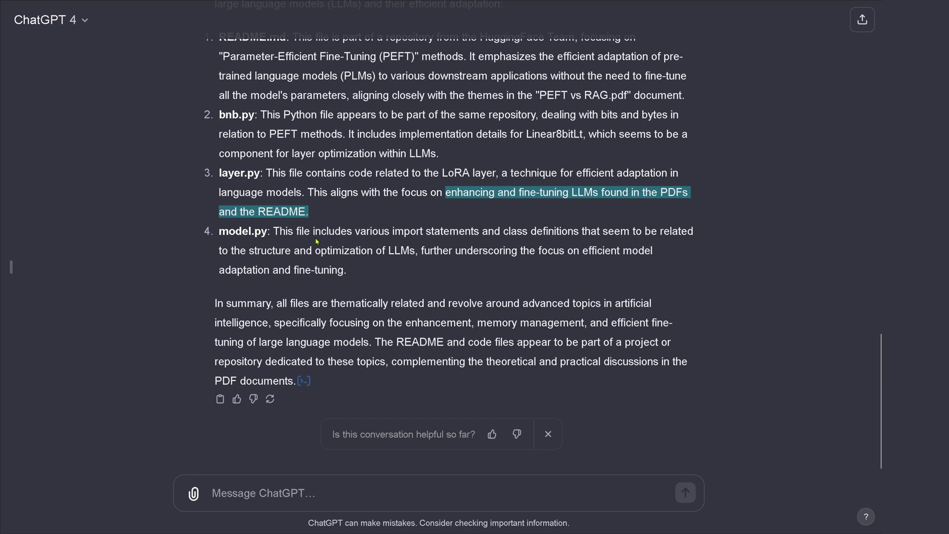
{"action": "left_click_drag", "start_coordinate": [314, 231], "coordinate": [659, 269]}
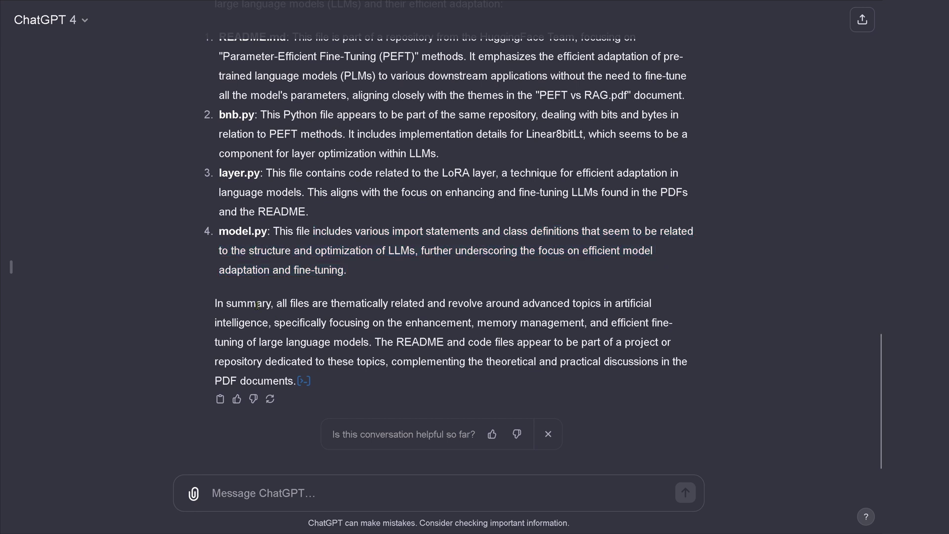
{"action": "left_click_drag", "start_coordinate": [257, 305], "coordinate": [381, 342]}
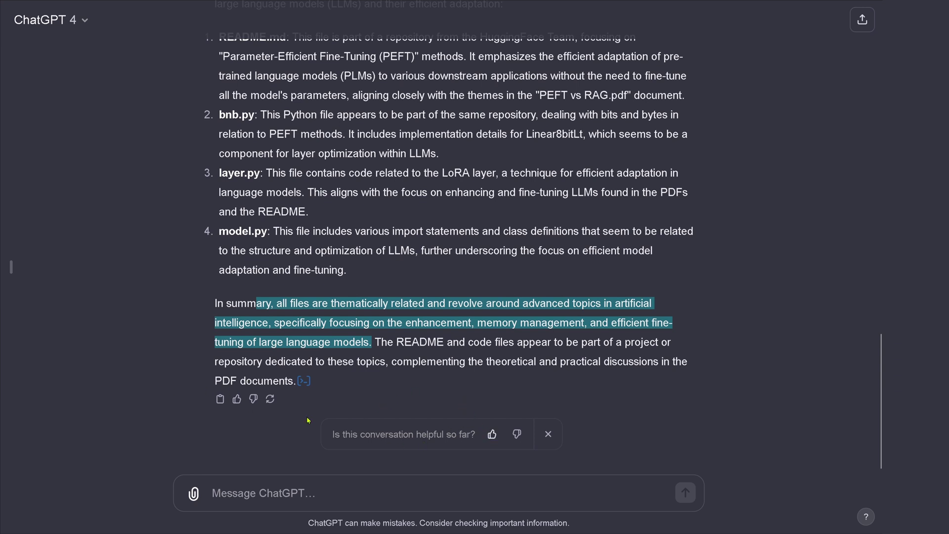
Step: Highlight the sent PEFT vs RAG question, the Non-Standard Knowledge heading and the Cost-Effectiveness and Scalability point
{"action": "scroll", "coordinate": [111, 418], "scroll_direction": "up", "scroll_amount": 1}
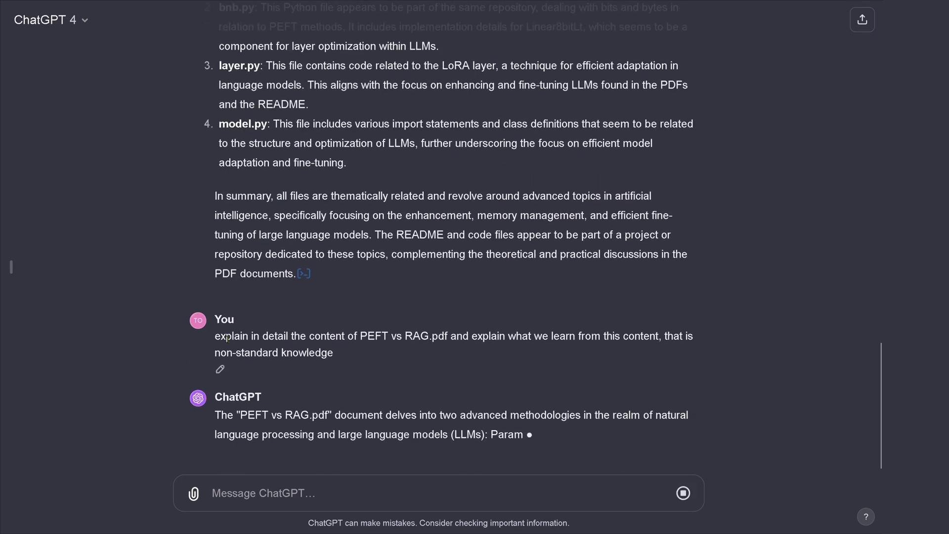
{"action": "left_click_drag", "start_coordinate": [307, 264], "coordinate": [409, 304]}
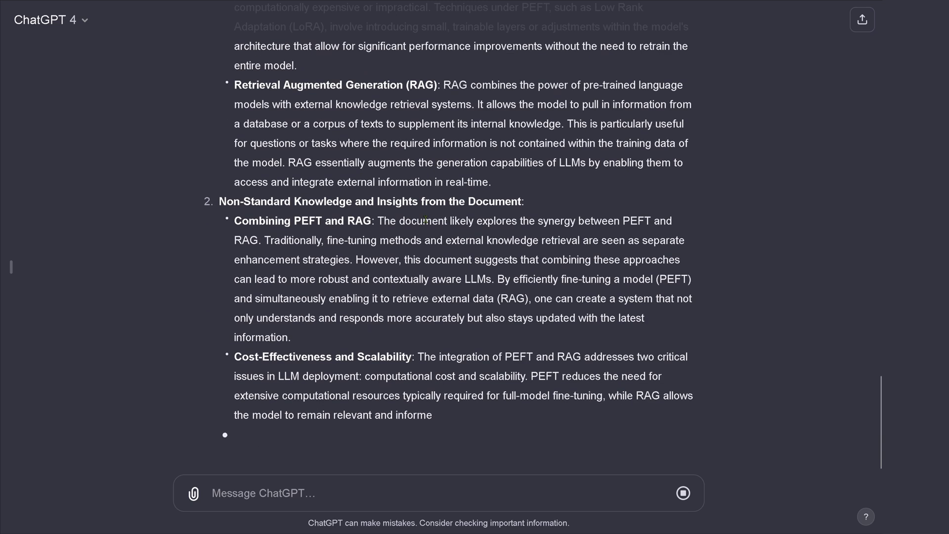
{"action": "left_click_drag", "start_coordinate": [282, 184], "coordinate": [378, 204]}
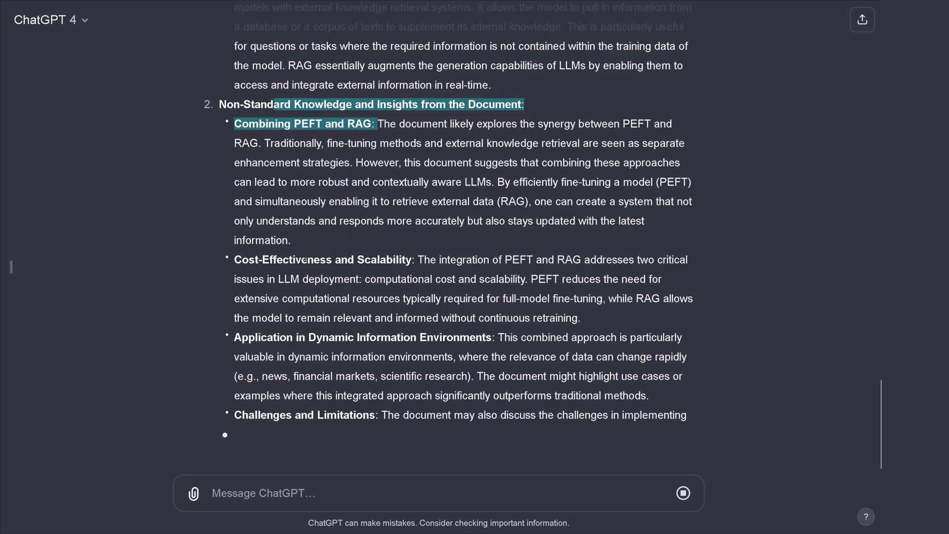
{"action": "left_click_drag", "start_coordinate": [308, 259], "coordinate": [636, 297]}
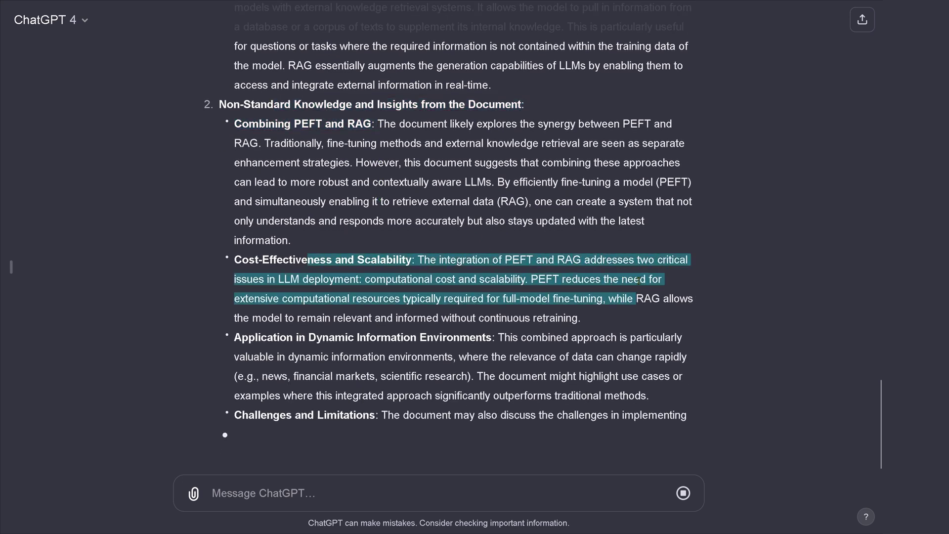
Step: Highlight the Challenges and Limitations point and the closing summary through knowledge retrieval
{"action": "left_click_drag", "start_coordinate": [291, 304], "coordinate": [487, 271]}
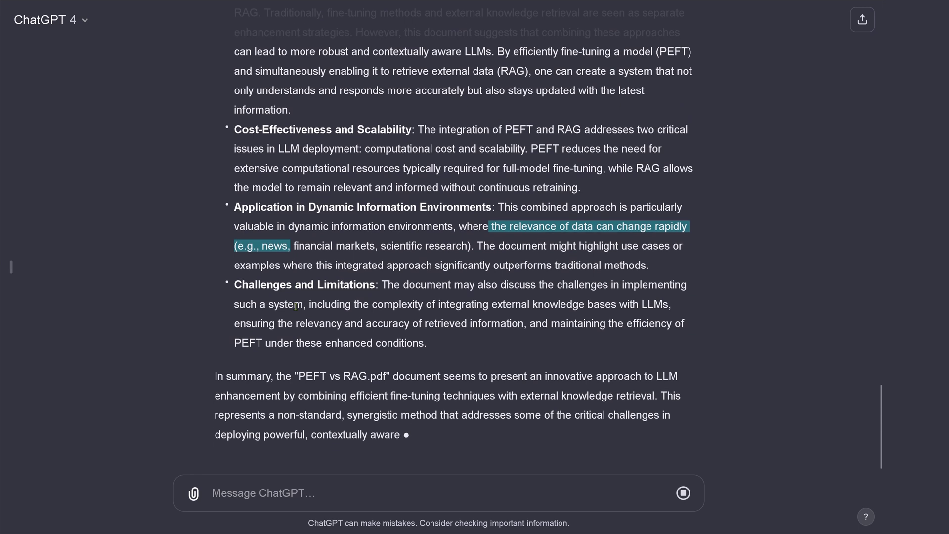
{"action": "left_click_drag", "start_coordinate": [293, 307], "coordinate": [513, 286]}
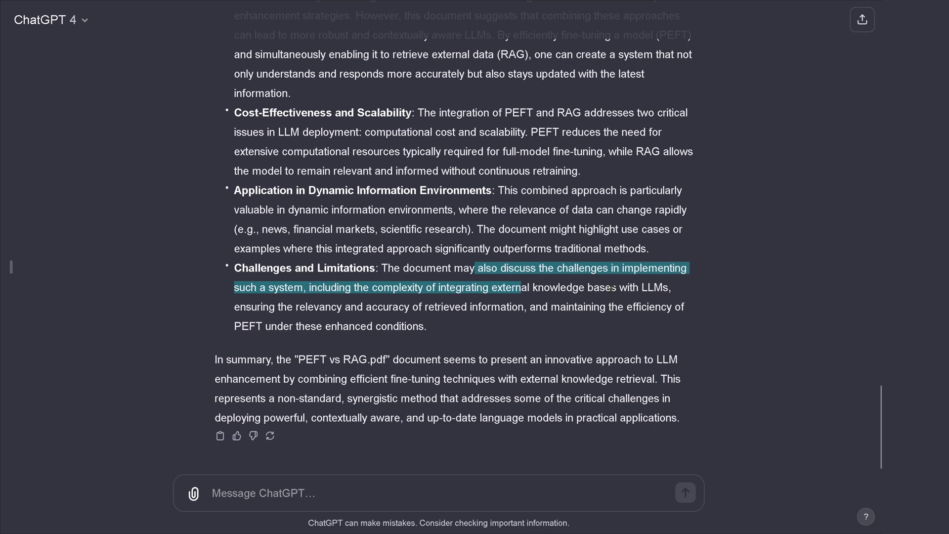
{"action": "left_click_drag", "start_coordinate": [671, 287], "coordinate": [547, 330]}
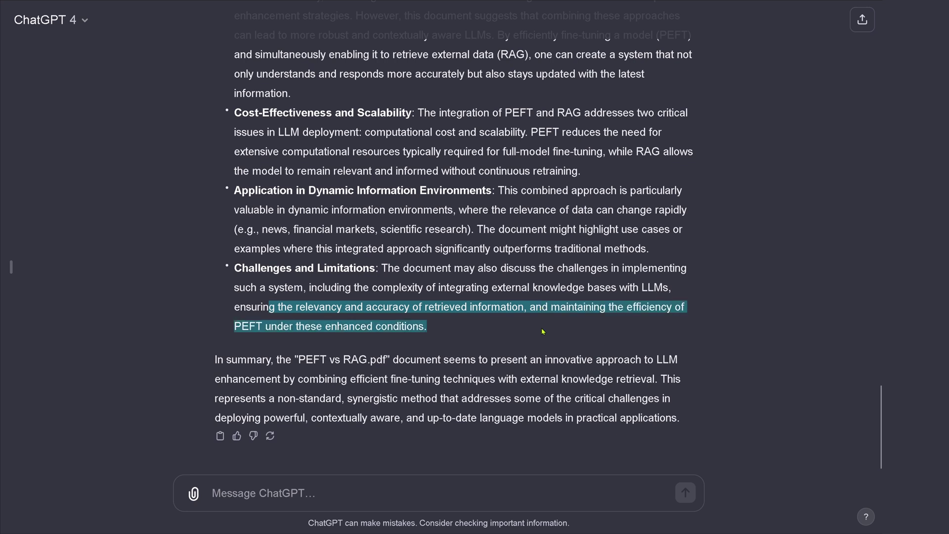
{"action": "left_click_drag", "start_coordinate": [351, 360], "coordinate": [381, 378]}
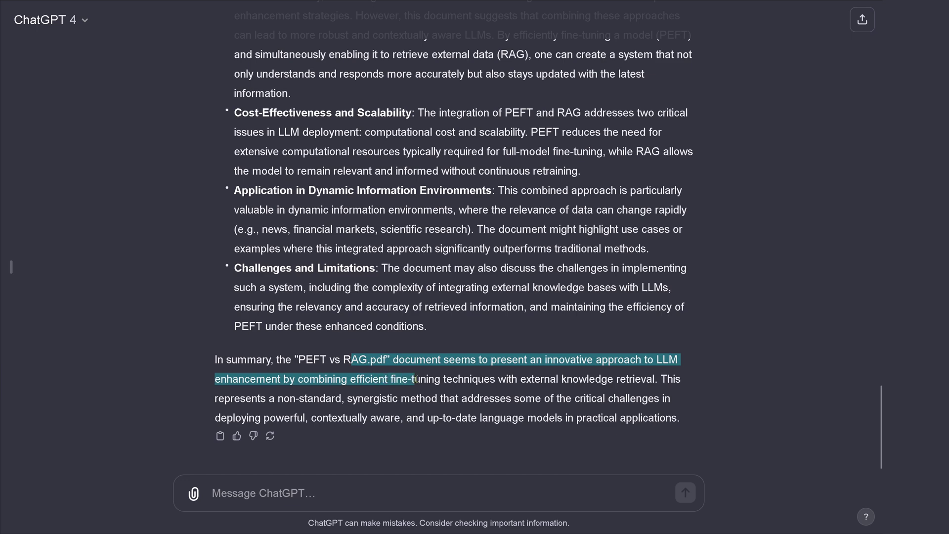
{"action": "left_click_drag", "start_coordinate": [439, 379], "coordinate": [663, 379]}
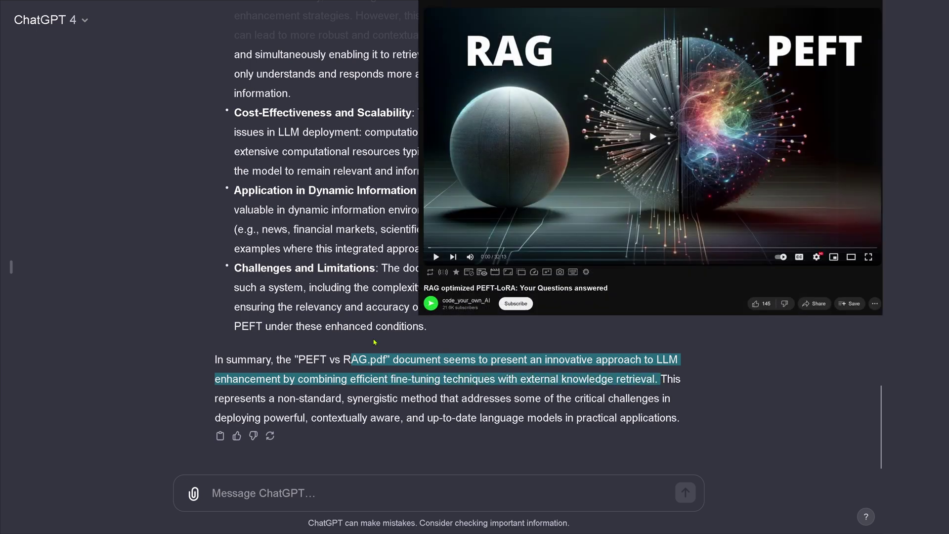
Step: Scroll up to highlight the document name 'PEFT vs RAG' in the answer, then return to the bottom
{"action": "scroll", "coordinate": [207, 342], "scroll_direction": "up", "scroll_amount": 10}
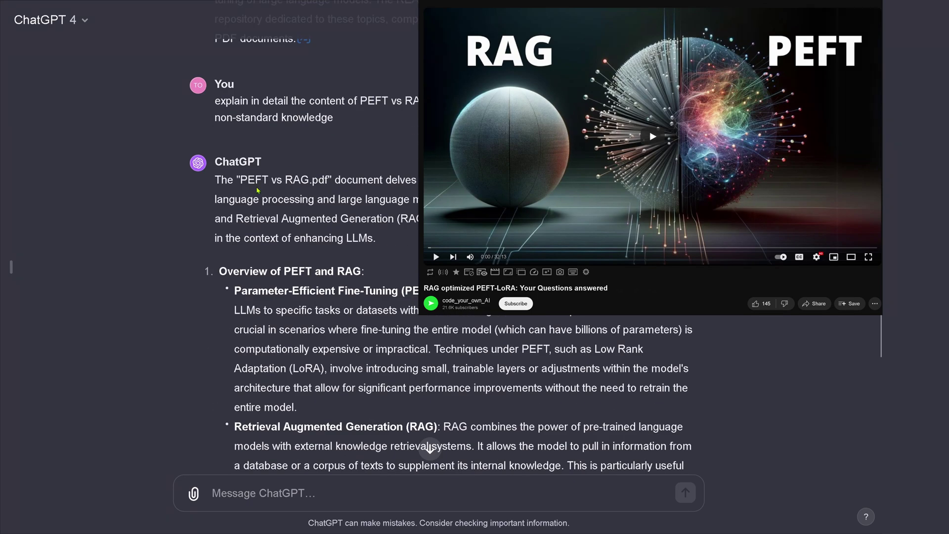
{"action": "left_click_drag", "start_coordinate": [241, 188], "coordinate": [310, 190]}
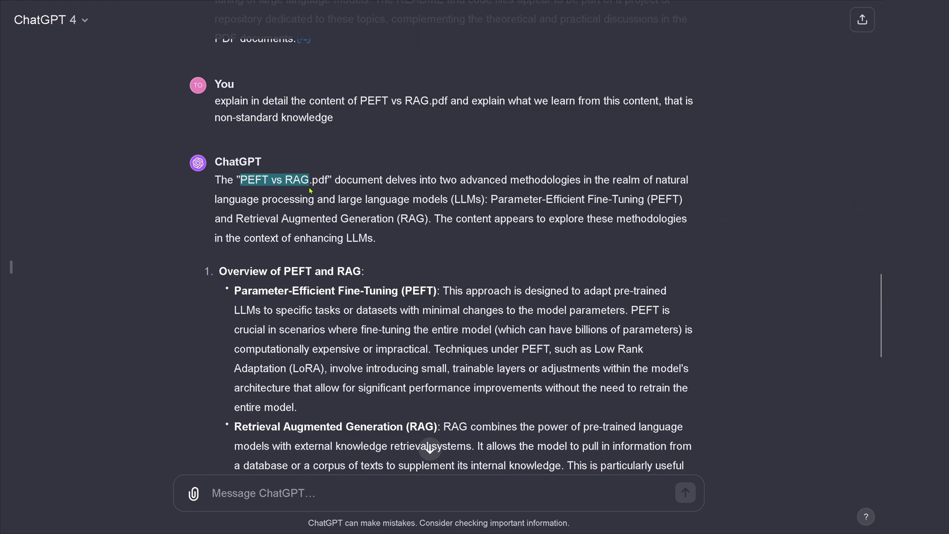
{"action": "scroll", "coordinate": [427, 278], "scroll_direction": "down", "scroll_amount": 10}
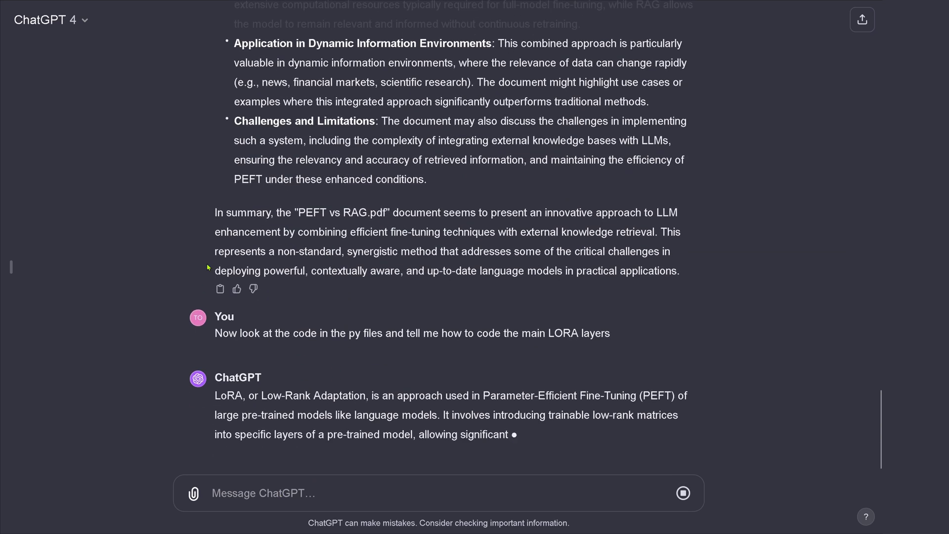
Step: Highlight the LoRA coding question, the Low-Rank Adaptation definition and the note about implementing LoRA from layer.py
{"action": "left_click_drag", "start_coordinate": [285, 314], "coordinate": [651, 315]}
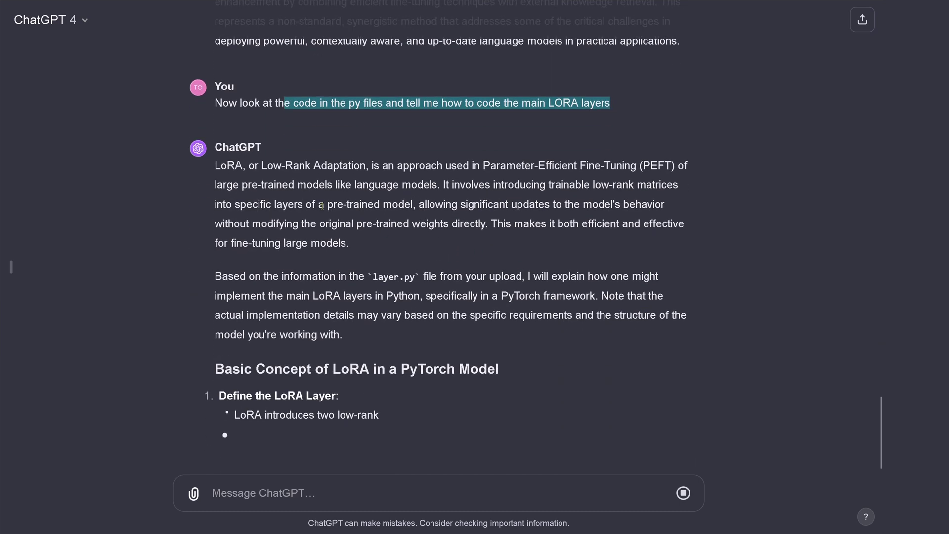
{"action": "left_click_drag", "start_coordinate": [249, 165], "coordinate": [442, 205]}
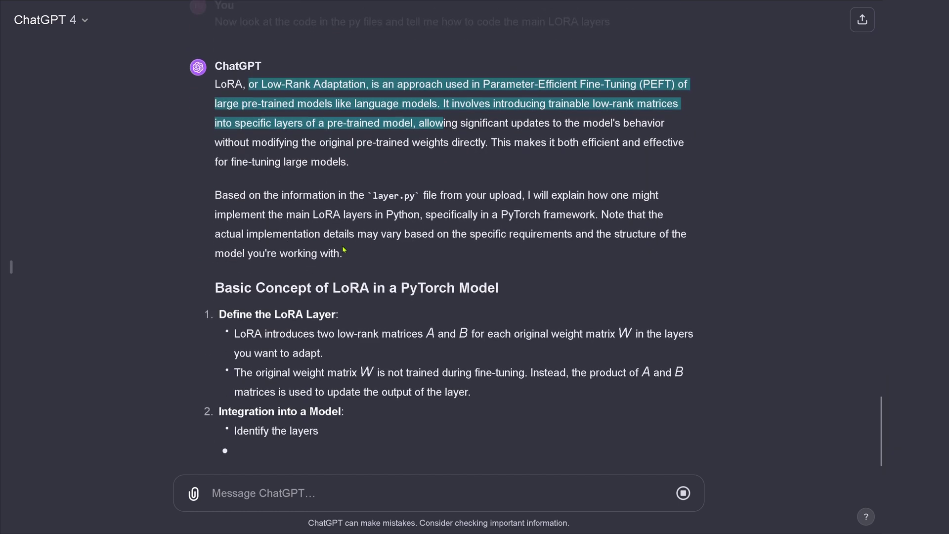
{"action": "left_click_drag", "start_coordinate": [303, 160], "coordinate": [496, 196]}
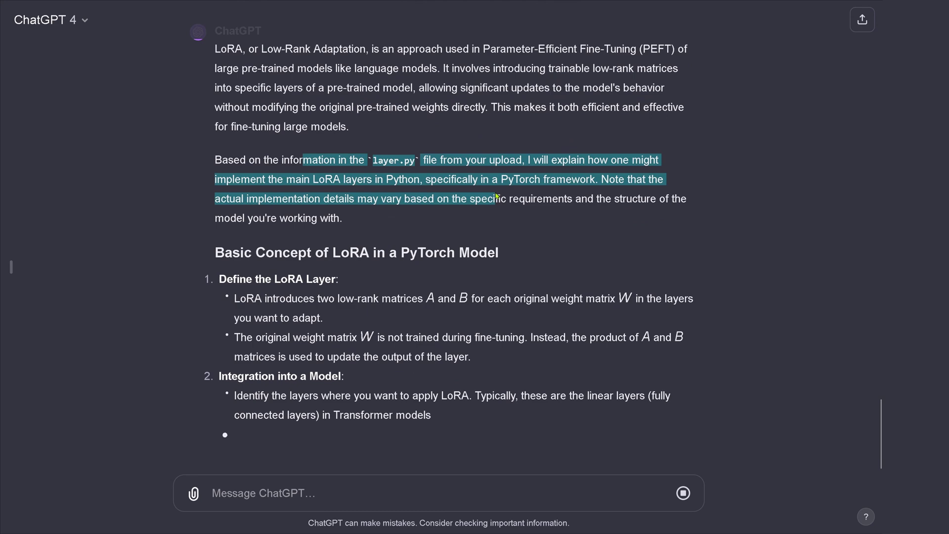